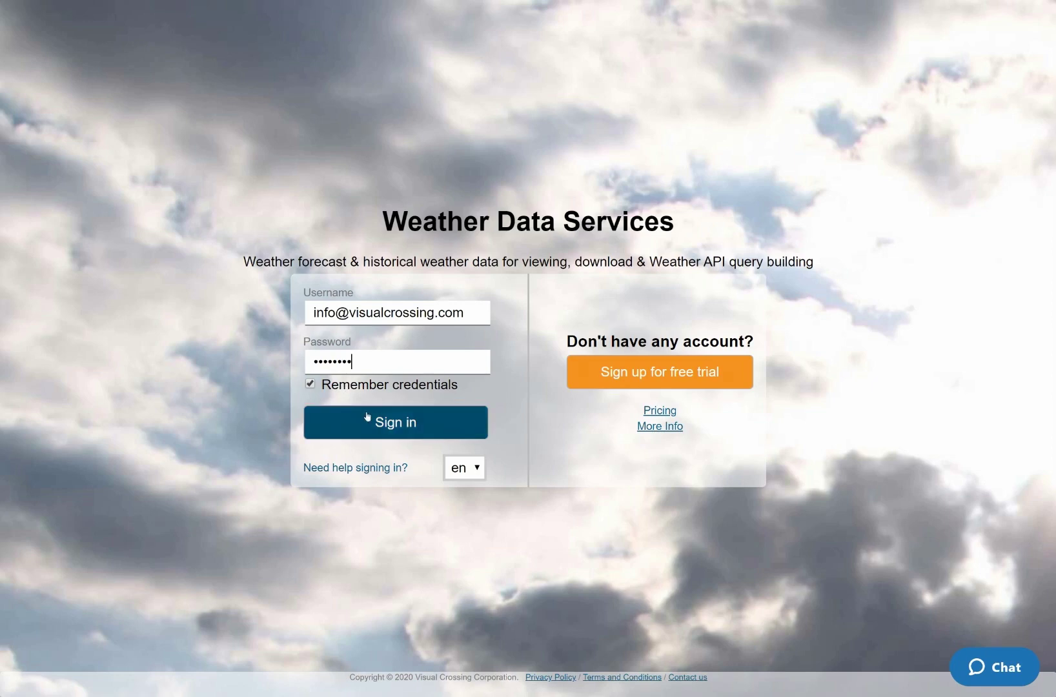
Sign in and add the current location, Leesburg, VA, US, as a manual location named 'VC HQ'.
{"action": "left_click", "coordinate": [371, 421]}
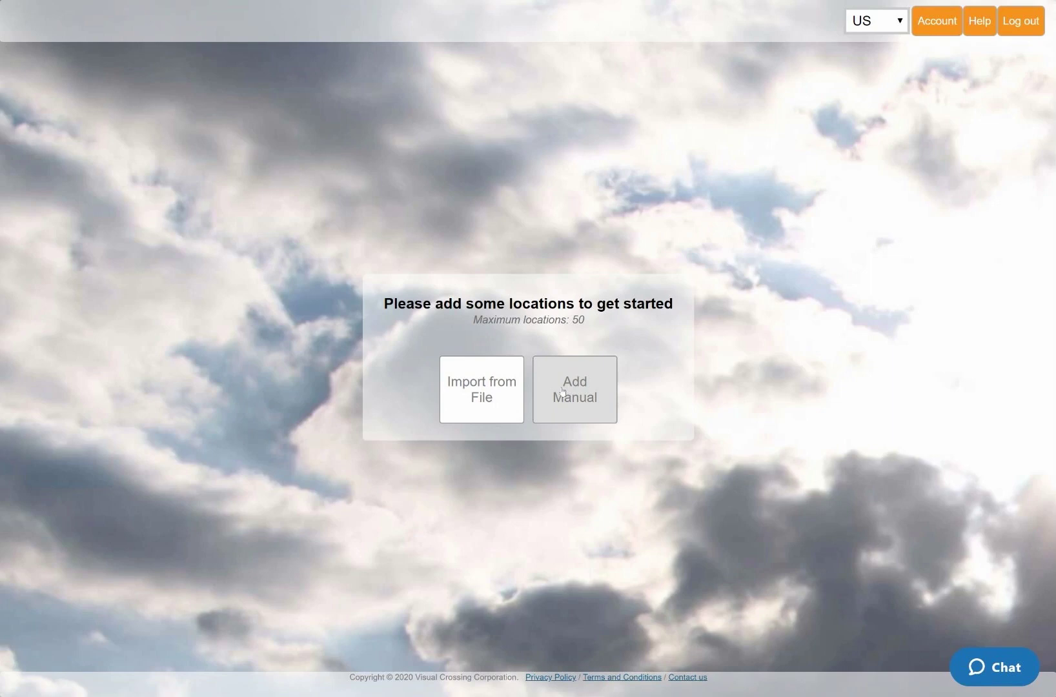
{"action": "left_click", "coordinate": [562, 391]}
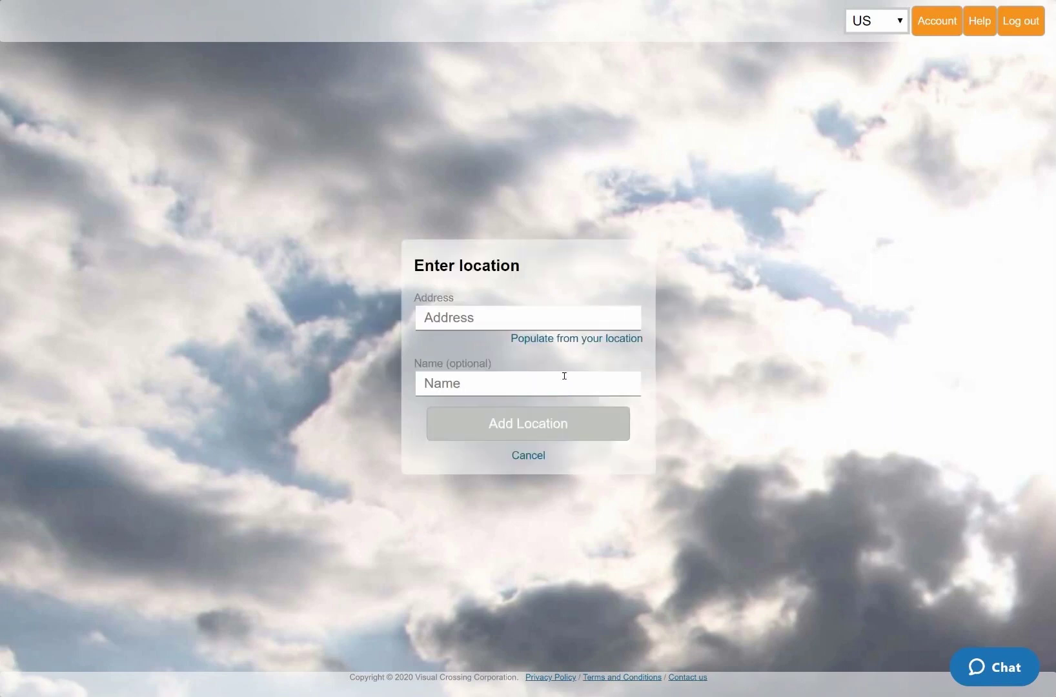
{"action": "left_click", "coordinate": [583, 344]}
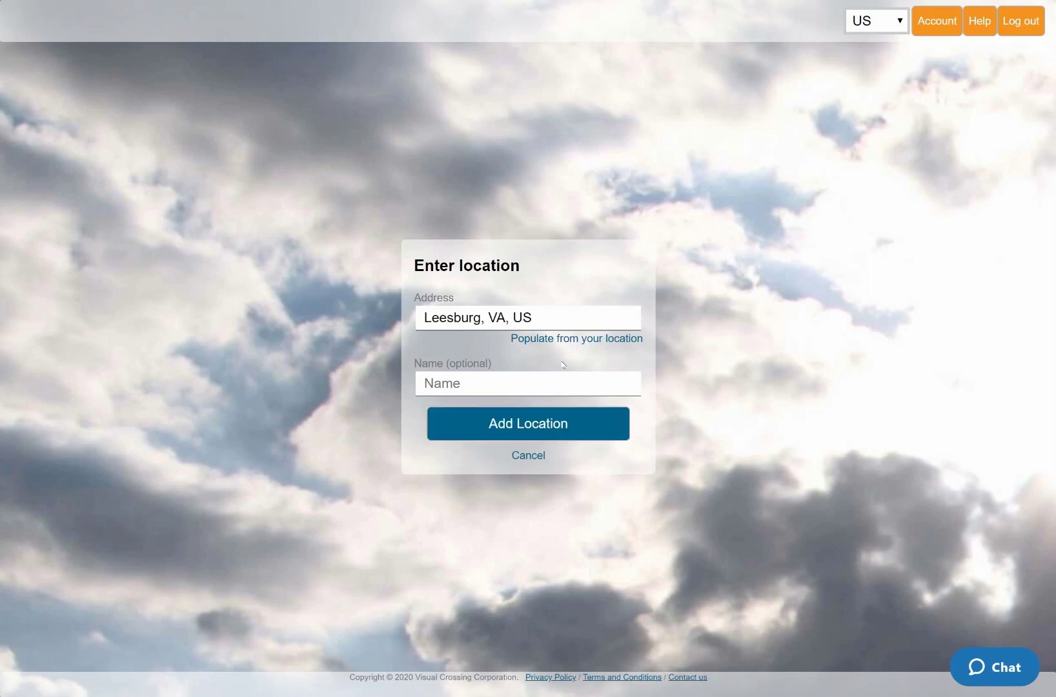
{"action": "left_click", "coordinate": [549, 384]}
{"action": "type", "text": "VC HQ"}
{"action": "left_click", "coordinate": [529, 424]}
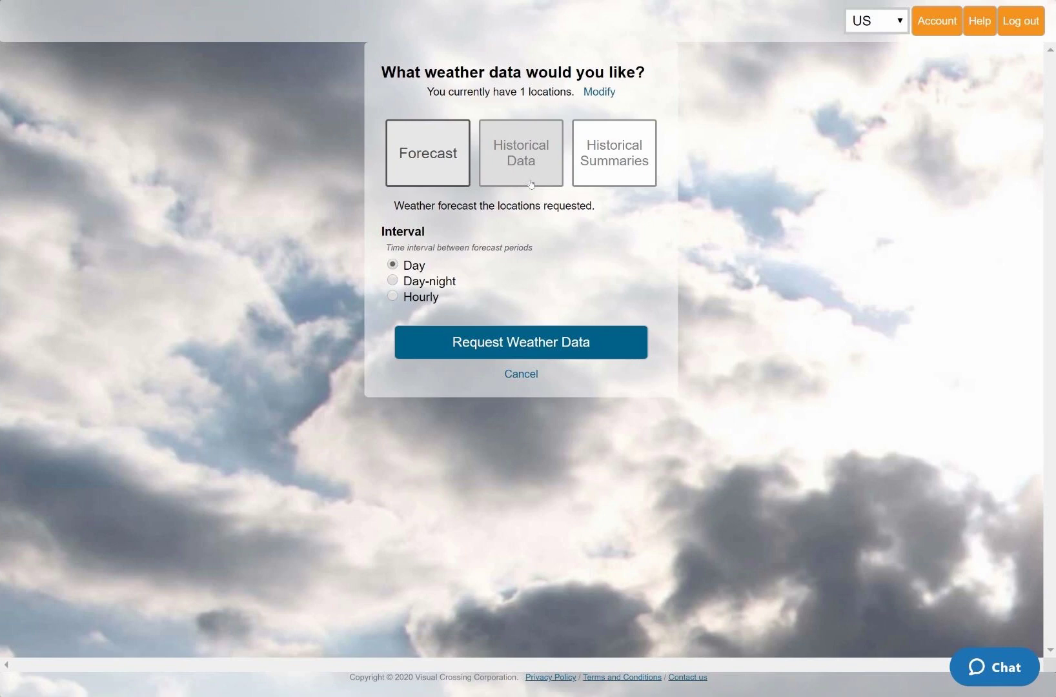
Switch to Historical Data and set the start date to 01 Jan 2019.
{"action": "left_click", "coordinate": [531, 183]}
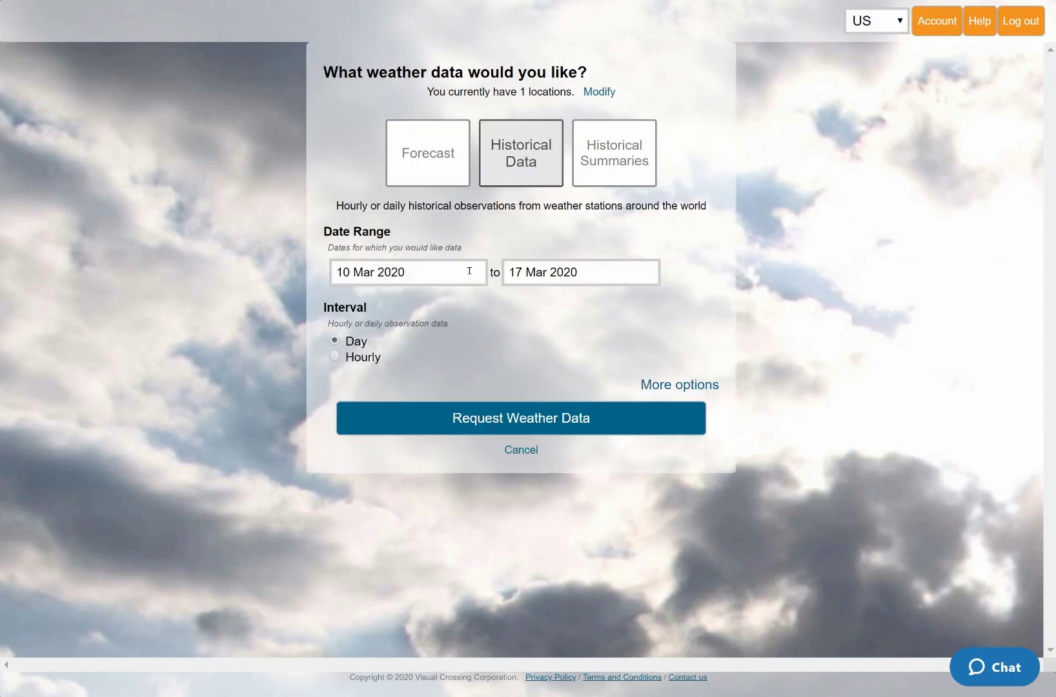
{"action": "left_click", "coordinate": [469, 271]}
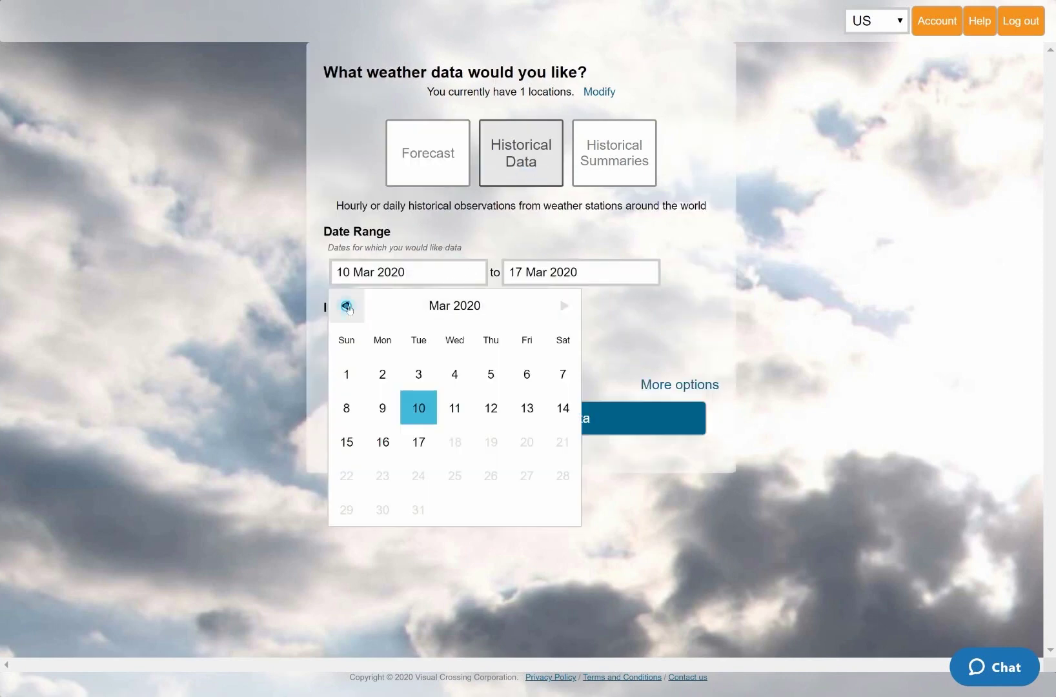
{"action": "left_click", "coordinate": [346, 306]}
{"action": "left_click", "coordinate": [346, 306]}
{"action": "left_click", "coordinate": [347, 306]}
{"action": "left_click", "coordinate": [346, 306]}
{"action": "left_click", "coordinate": [346, 306]}
{"action": "left_click", "coordinate": [347, 306]}
{"action": "left_click", "coordinate": [346, 306]}
{"action": "left_click", "coordinate": [347, 305]}
{"action": "left_click", "coordinate": [347, 306]}
{"action": "left_click", "coordinate": [346, 306]}
{"action": "left_click", "coordinate": [346, 305]}
{"action": "left_click", "coordinate": [347, 306]}
{"action": "left_click", "coordinate": [346, 306]}
{"action": "left_click", "coordinate": [346, 306]}
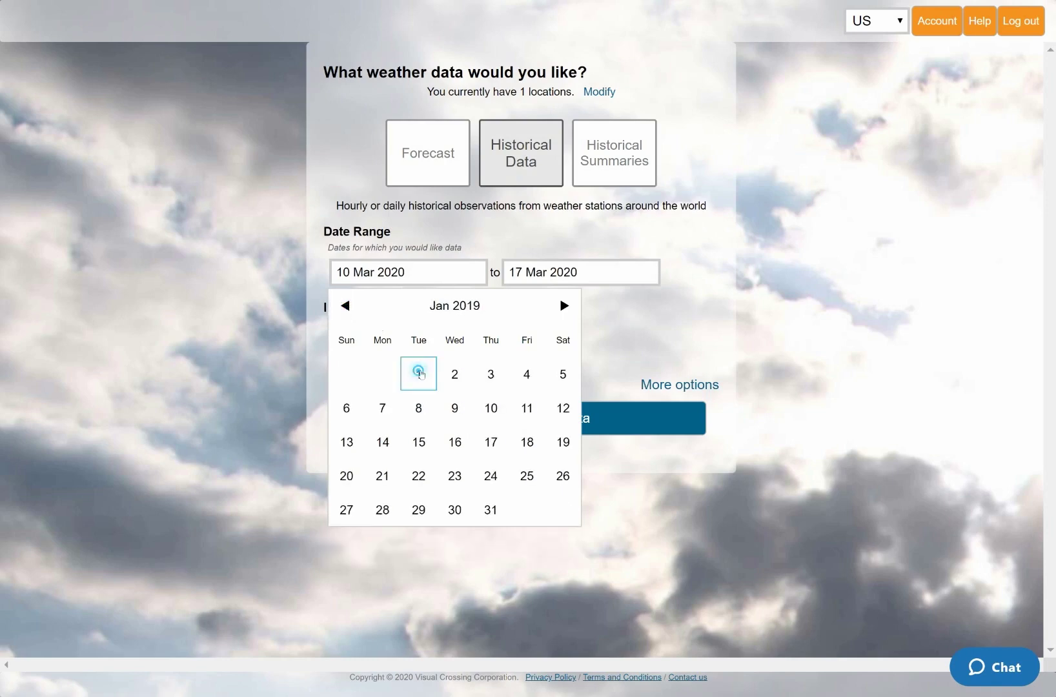
{"action": "left_click", "coordinate": [418, 374]}
Set the end date to 31 Dec 2019, keeping the daily interval.
{"action": "left_click", "coordinate": [545, 276]}
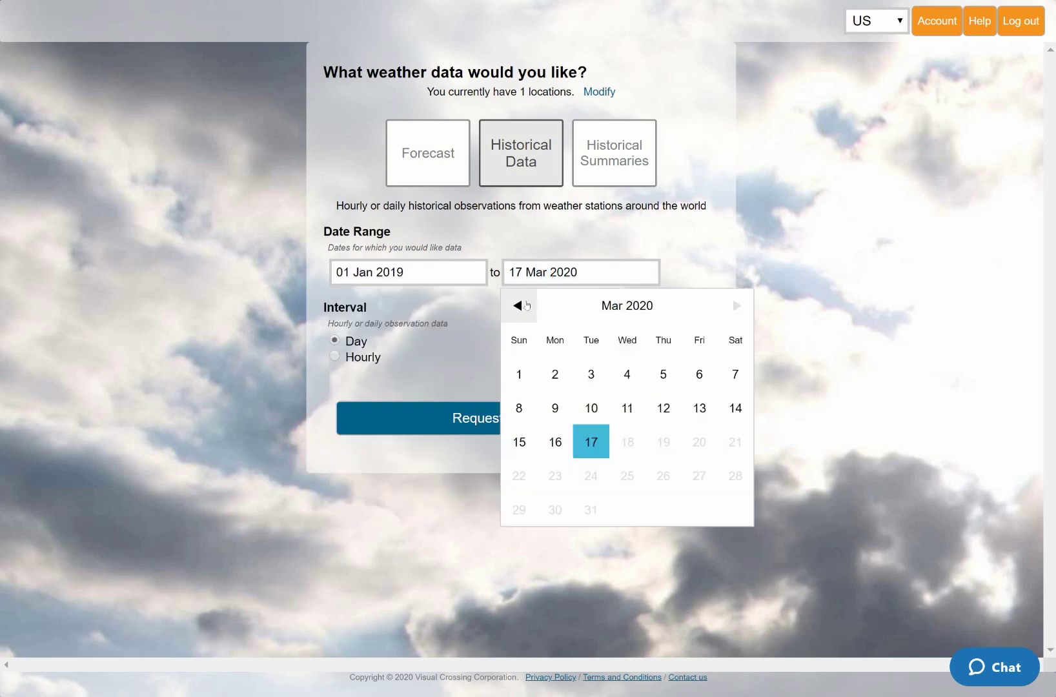
{"action": "left_click", "coordinate": [520, 305]}
{"action": "left_click", "coordinate": [520, 305]}
{"action": "left_click", "coordinate": [521, 306]}
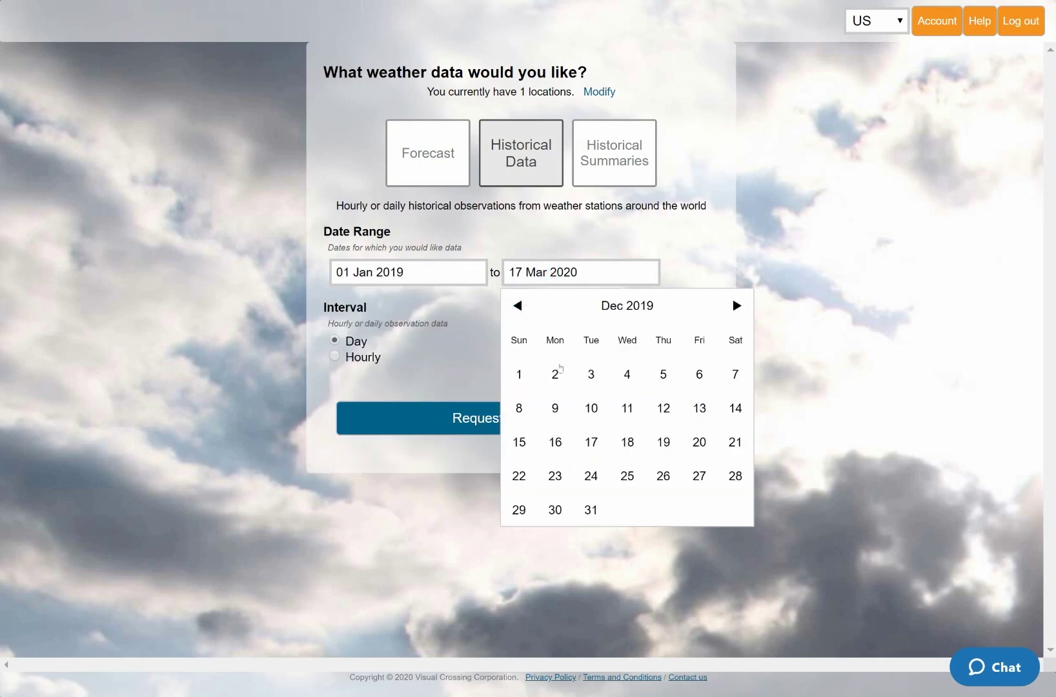
{"action": "left_click", "coordinate": [591, 509]}
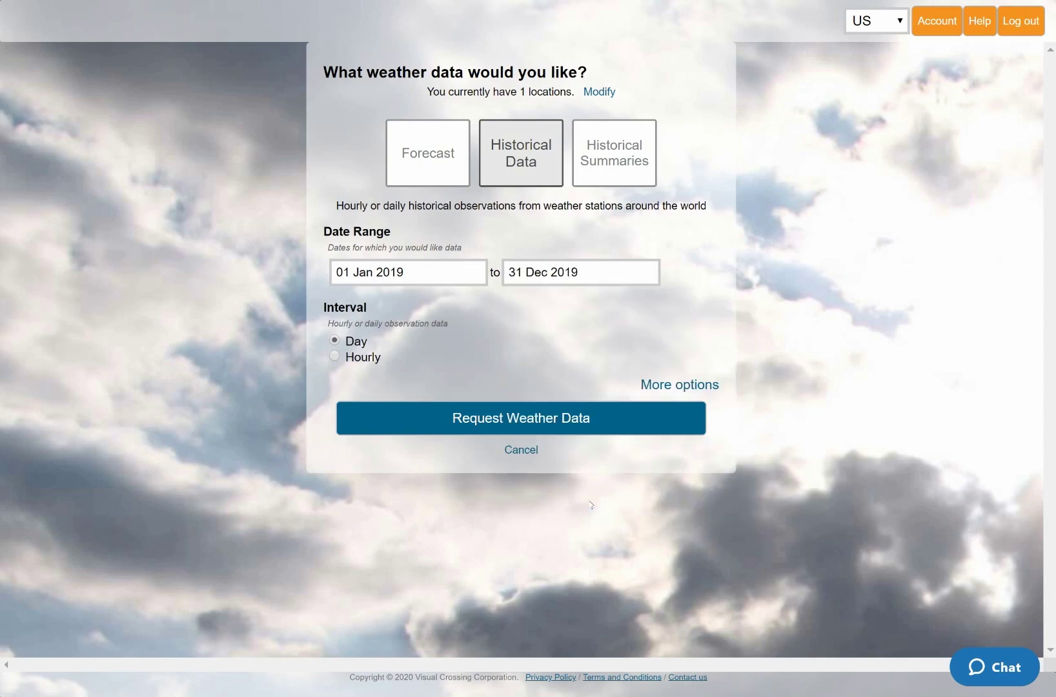
Request the 2019 weather data, review it in Raw Grid, and display its Query API URL.
{"action": "left_click", "coordinate": [551, 419]}
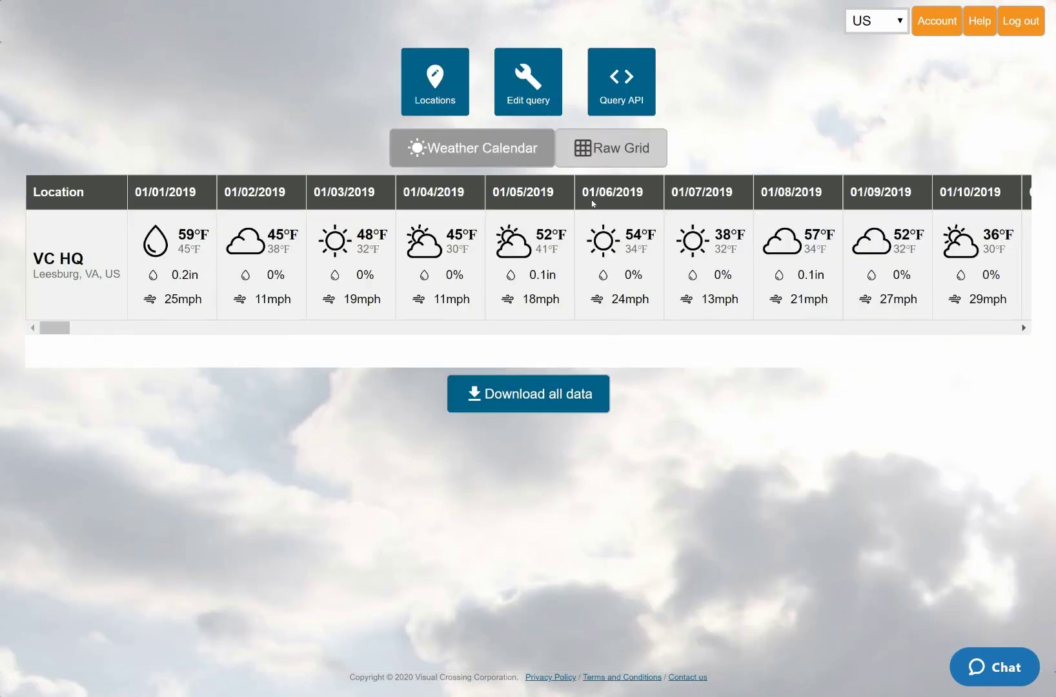
{"action": "left_click", "coordinate": [620, 154]}
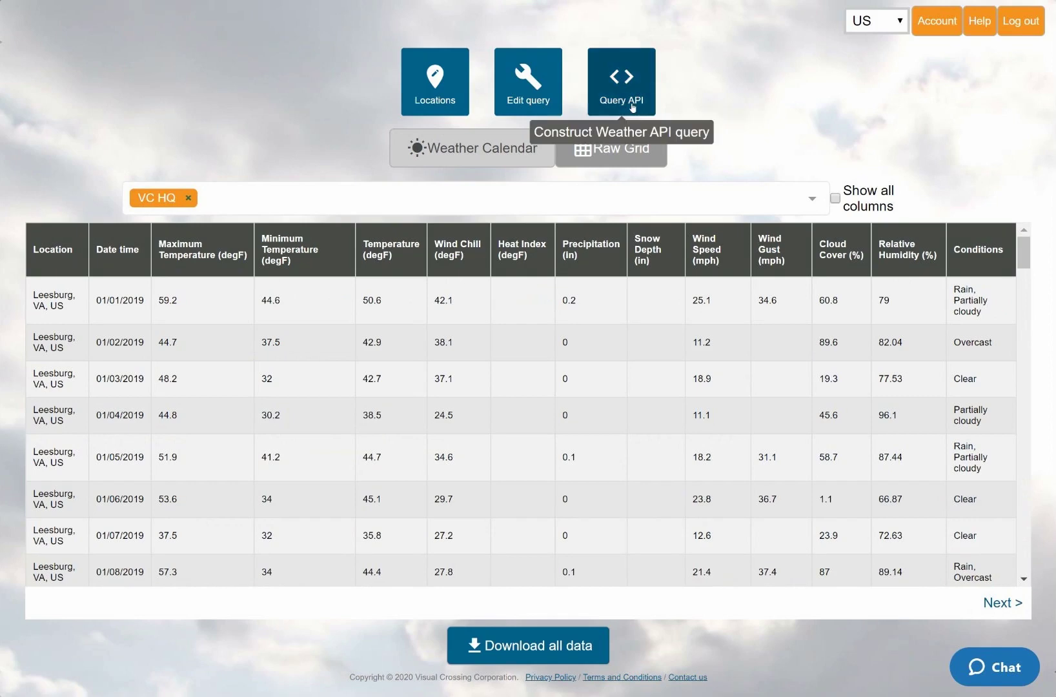
{"action": "left_click", "coordinate": [618, 104]}
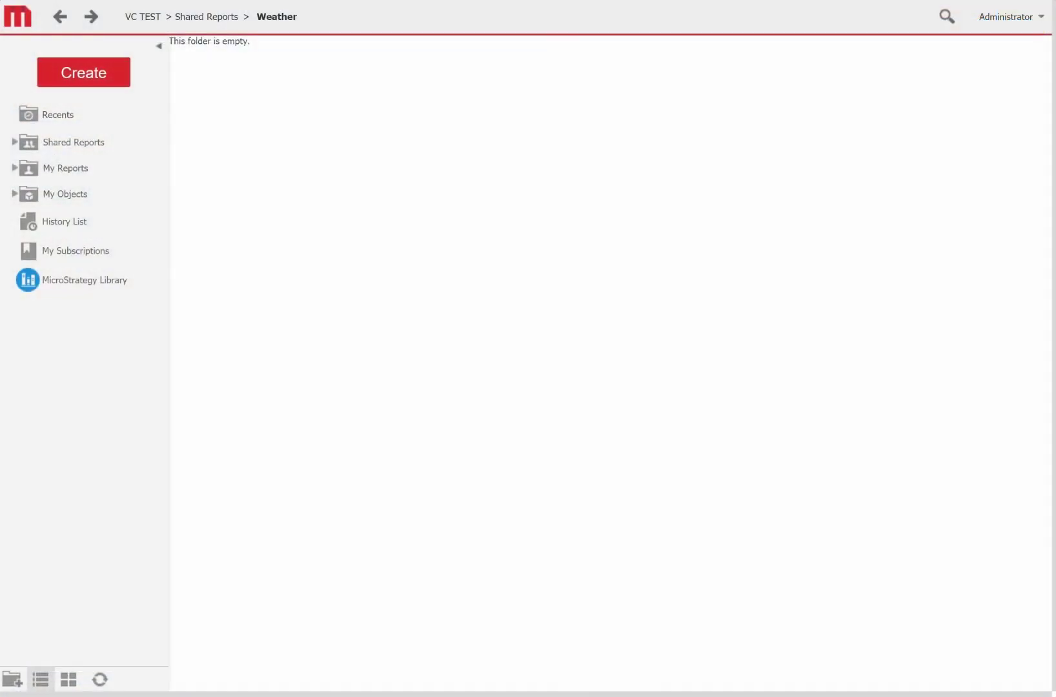
Use Create > Add External Data in the Weather folder to reach Connect to Your Data.
{"action": "left_click", "coordinate": [81, 73]}
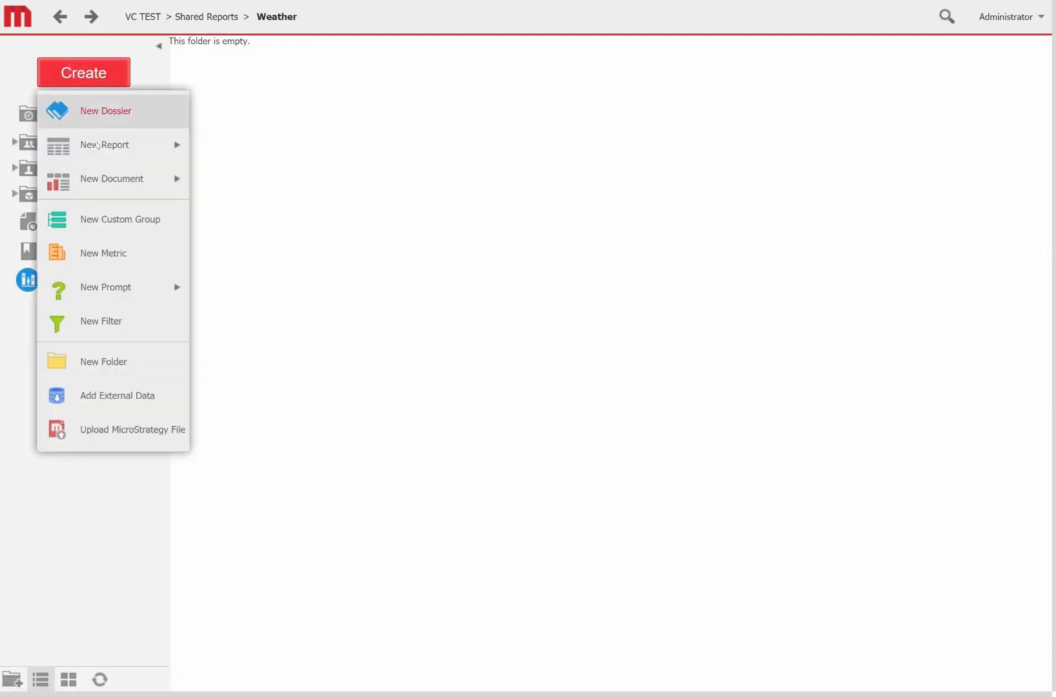
{"action": "left_click", "coordinate": [108, 396]}
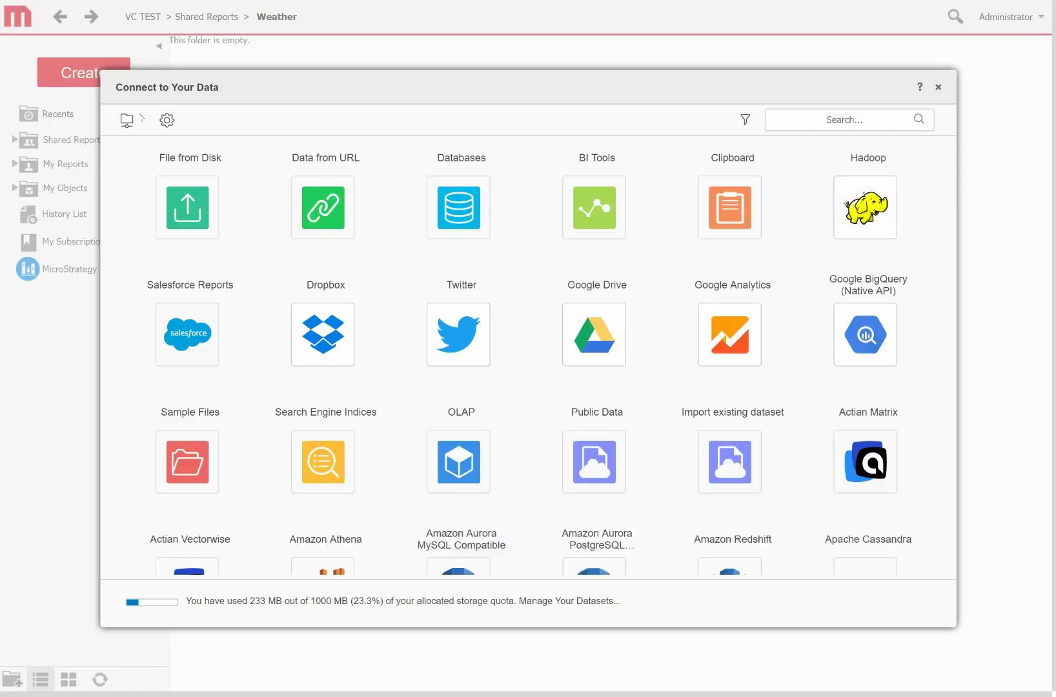
Import the pasted weather URL via Data from URL, save it as 'history', and create a dossier.
{"action": "mouse_move", "coordinate": [301, 185]}
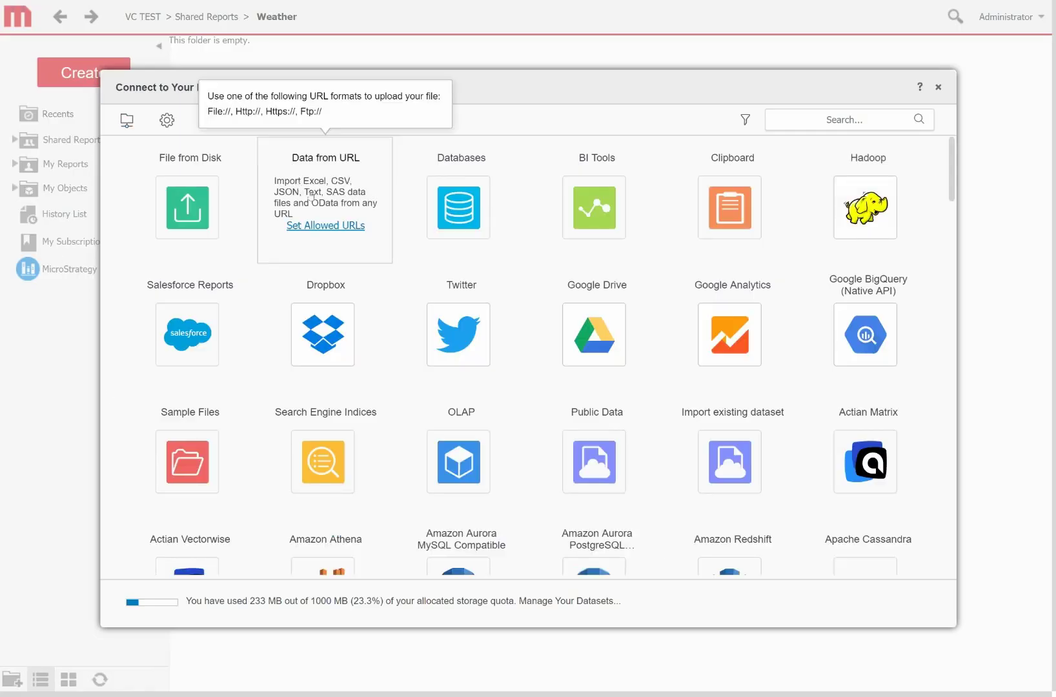
{"action": "left_click", "coordinate": [311, 196]}
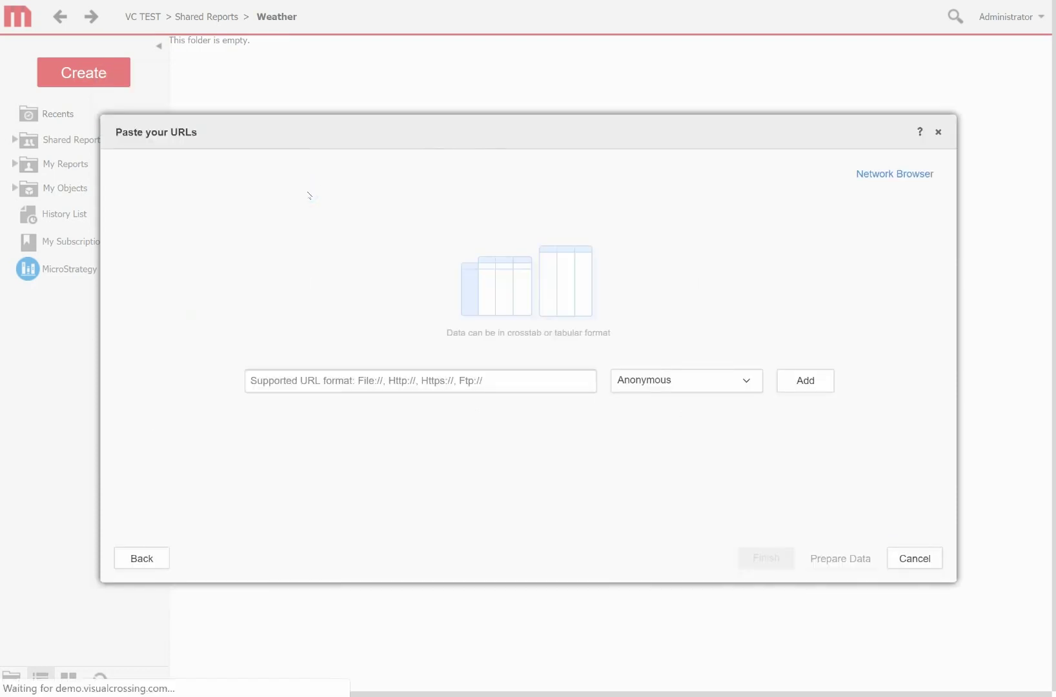
{"action": "right_click", "coordinate": [302, 375]}
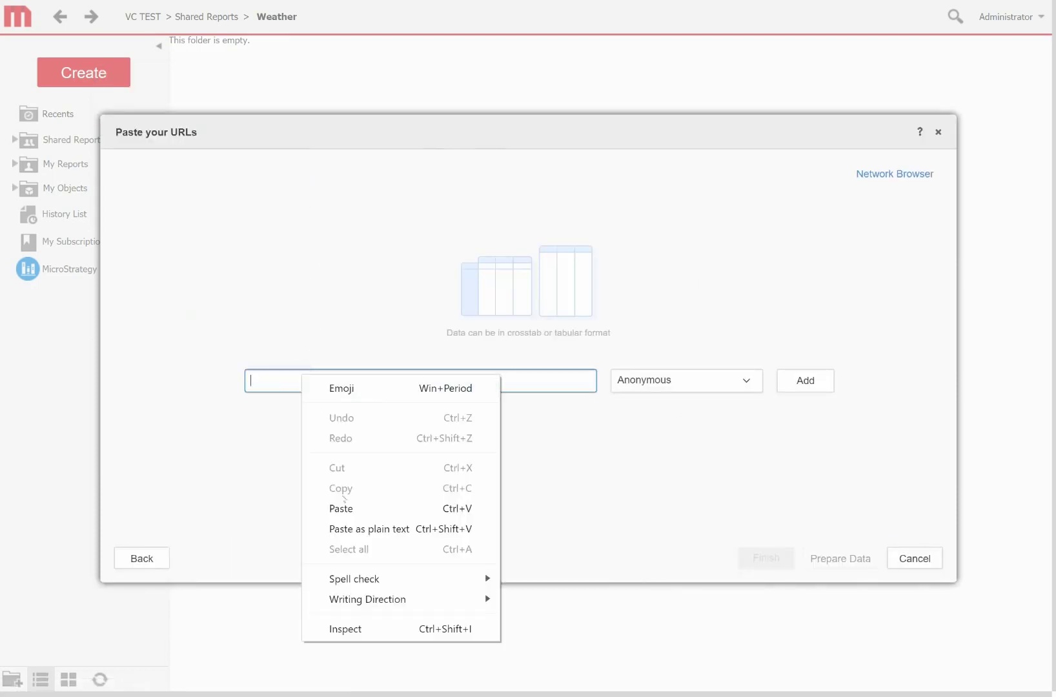
{"action": "left_click", "coordinate": [342, 508]}
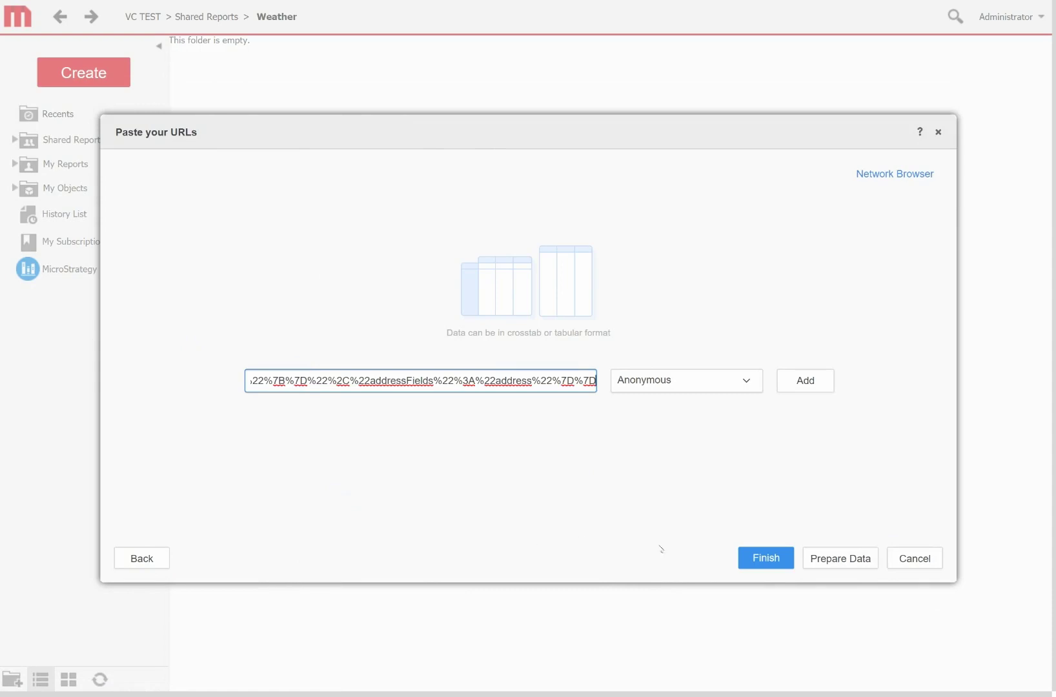
{"action": "left_click", "coordinate": [768, 557]}
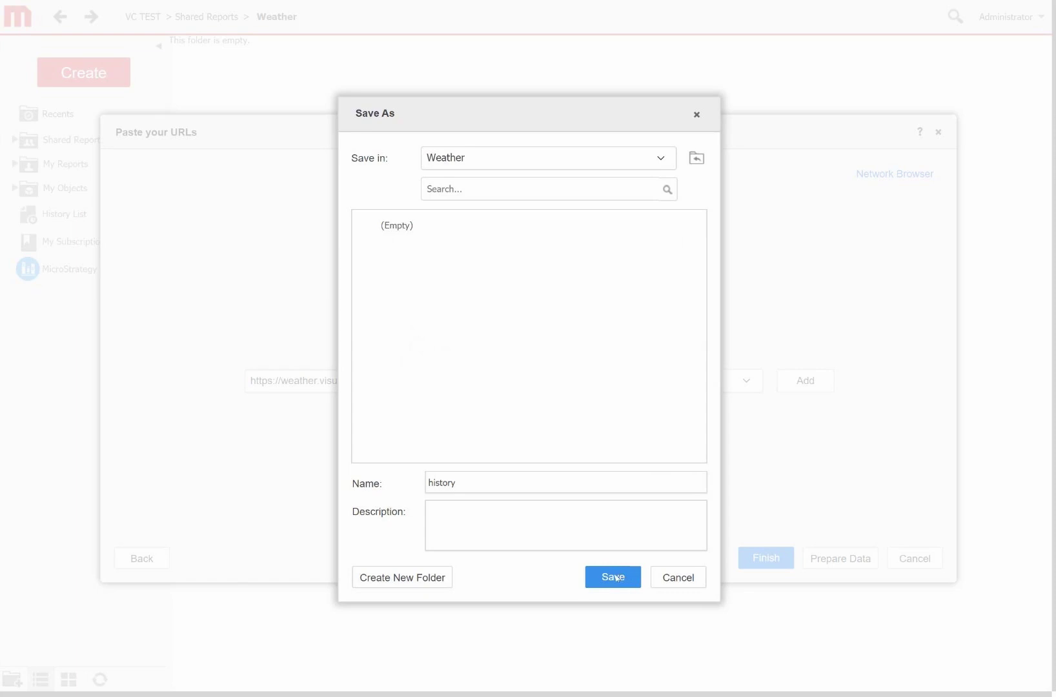
{"action": "left_click", "coordinate": [616, 578]}
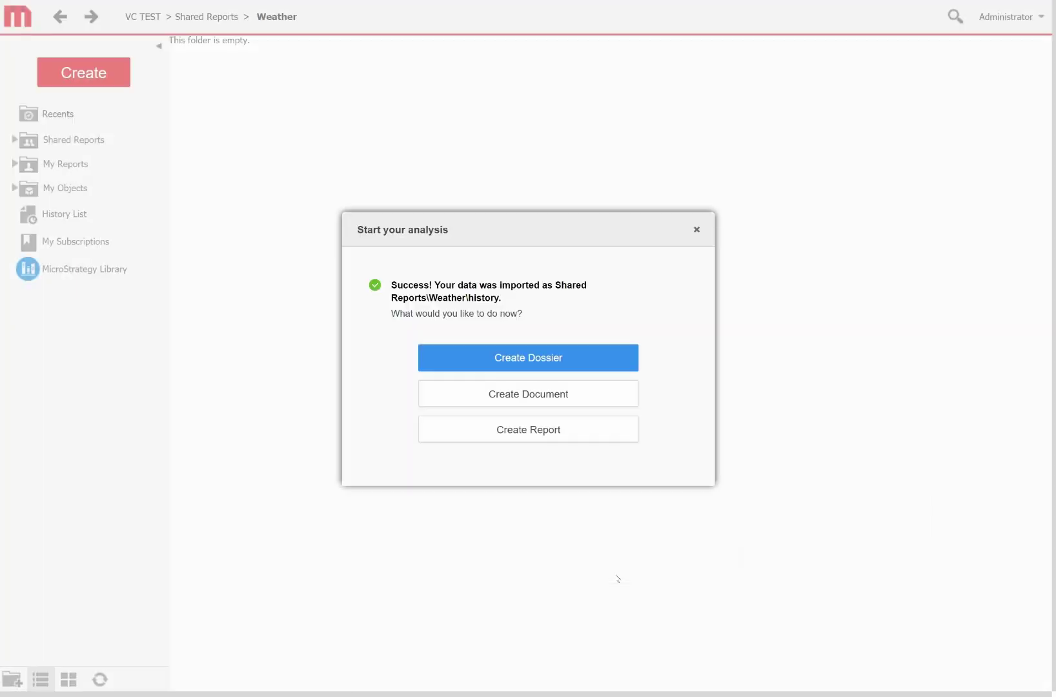
{"action": "left_click", "coordinate": [581, 363]}
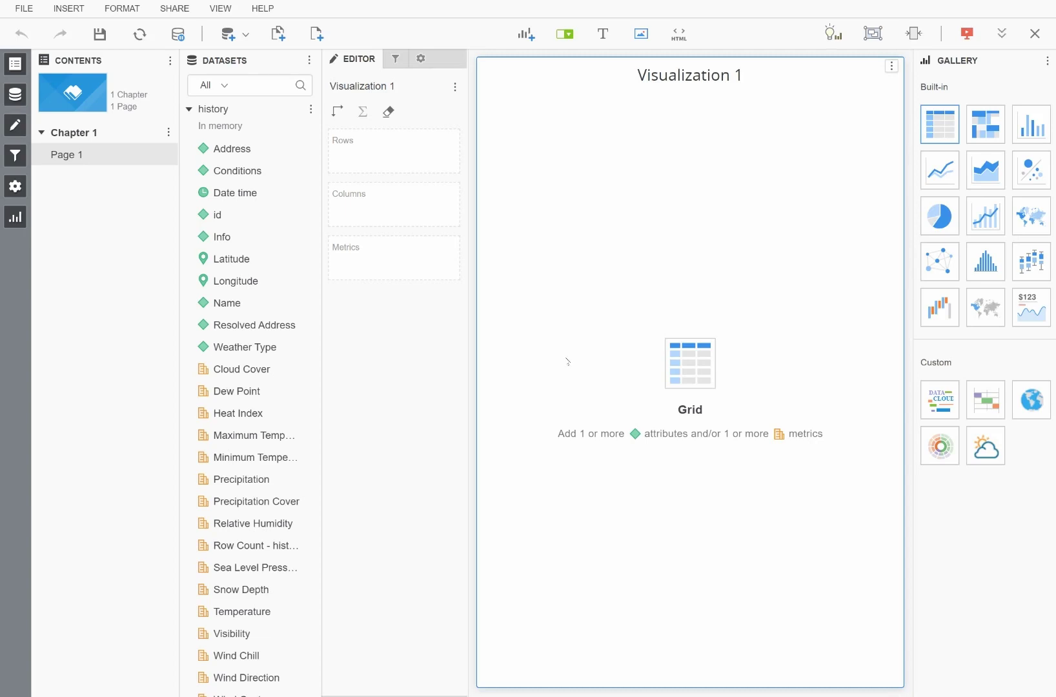
Create Avg (Maximum Temperature) and Avg (Minimum Temperature) metrics via Aggregate By > Average.
{"action": "right_click", "coordinate": [258, 438]}
{"action": "mouse_move", "coordinate": [323, 473]}
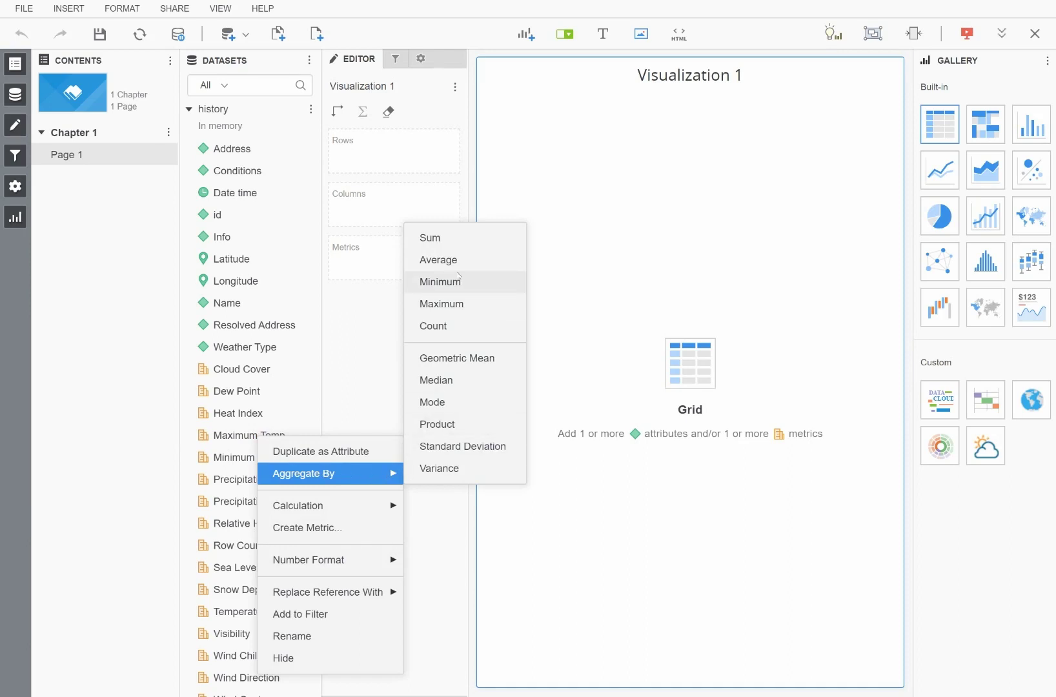
{"action": "left_click", "coordinate": [461, 261]}
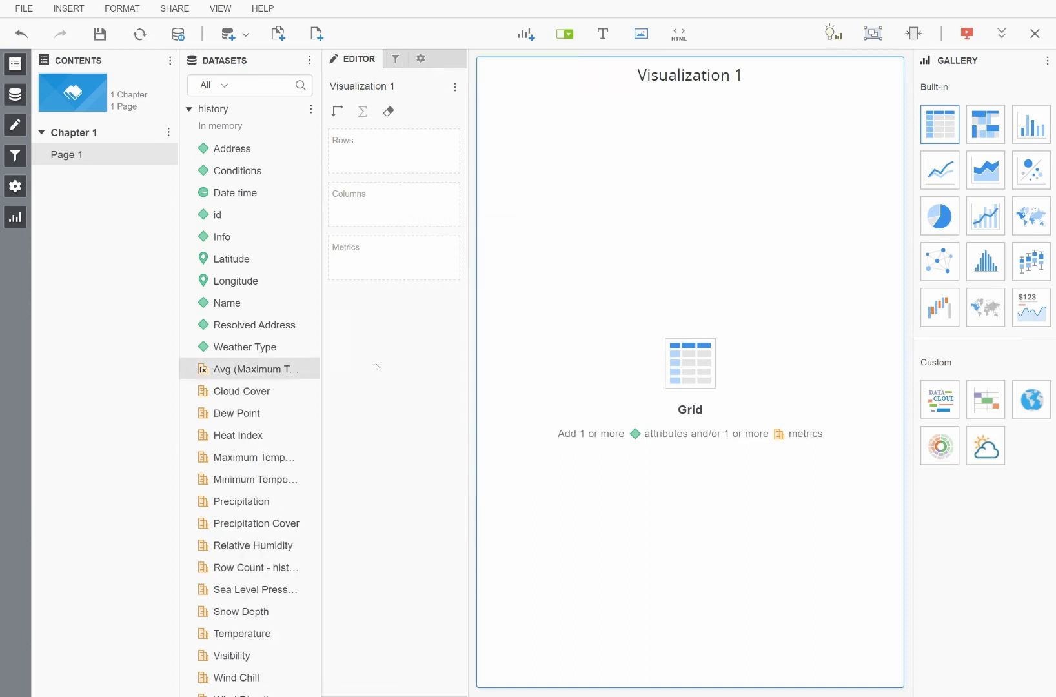
{"action": "right_click", "coordinate": [279, 481]}
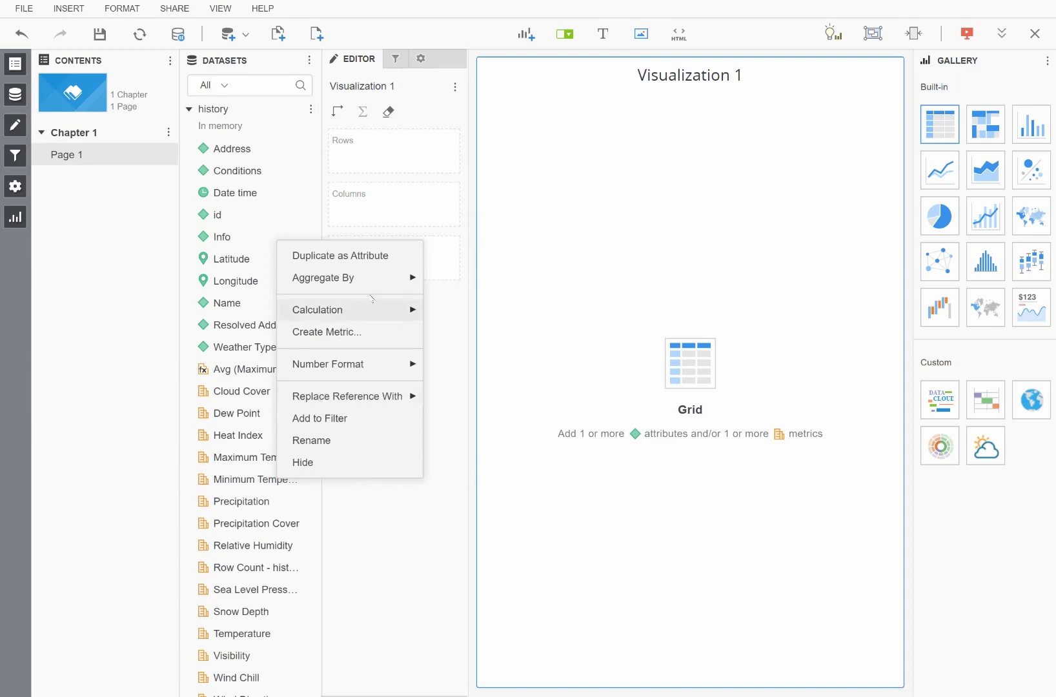
{"action": "mouse_move", "coordinate": [392, 284]}
{"action": "left_click", "coordinate": [463, 302]}
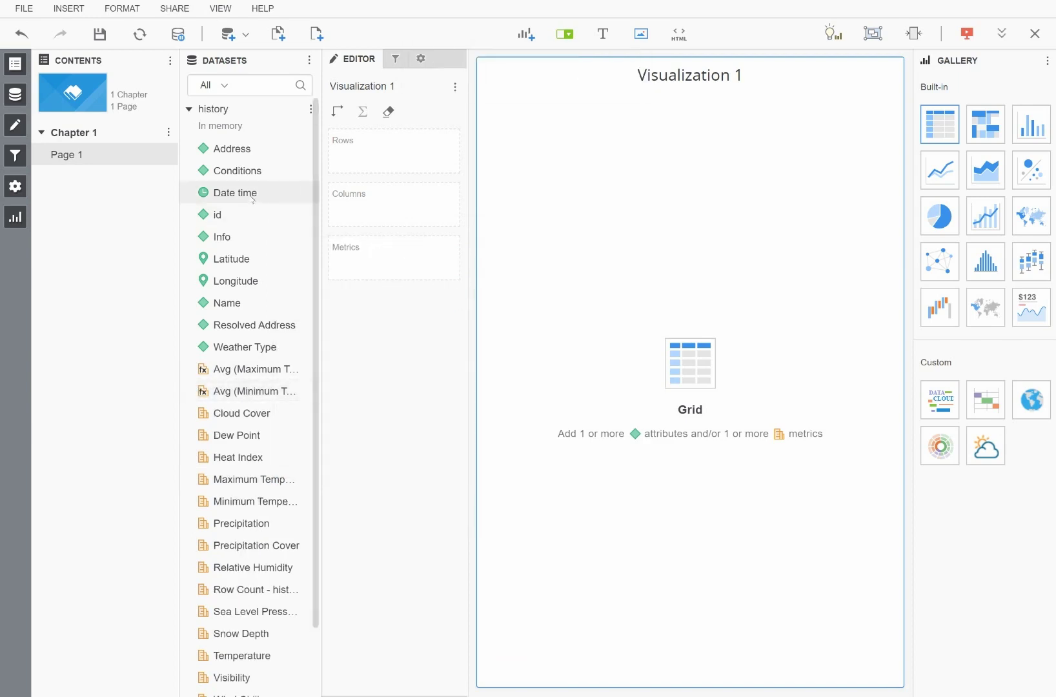
Put Date time and Name in Rows and both Avg temperature metrics in Metrics.
{"action": "left_click_drag", "start_coordinate": [253, 199], "coordinate": [359, 157]}
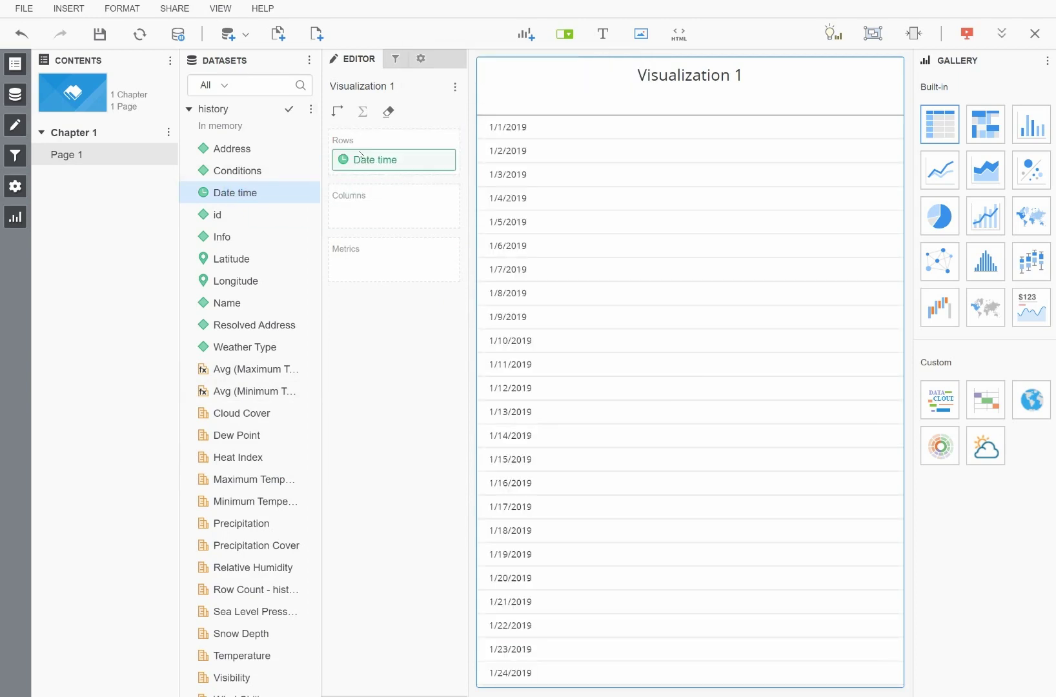
{"action": "left_click_drag", "start_coordinate": [227, 303], "coordinate": [378, 179]}
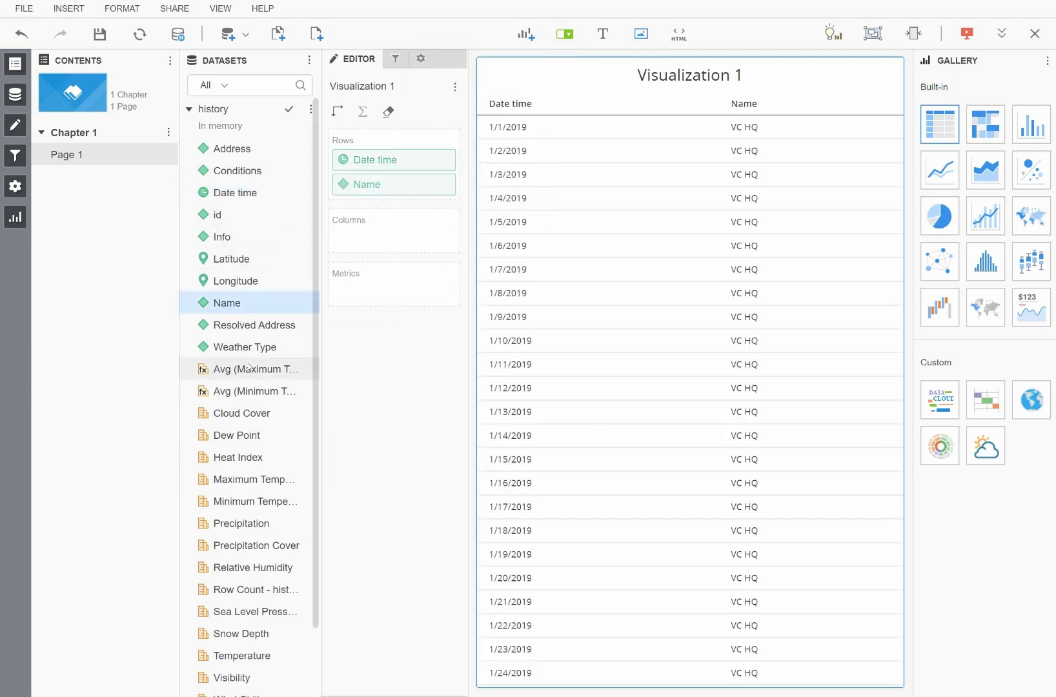
{"action": "left_click", "coordinate": [247, 369]}
{"action": "left_click", "coordinate": [238, 392], "text": "ctrl"}
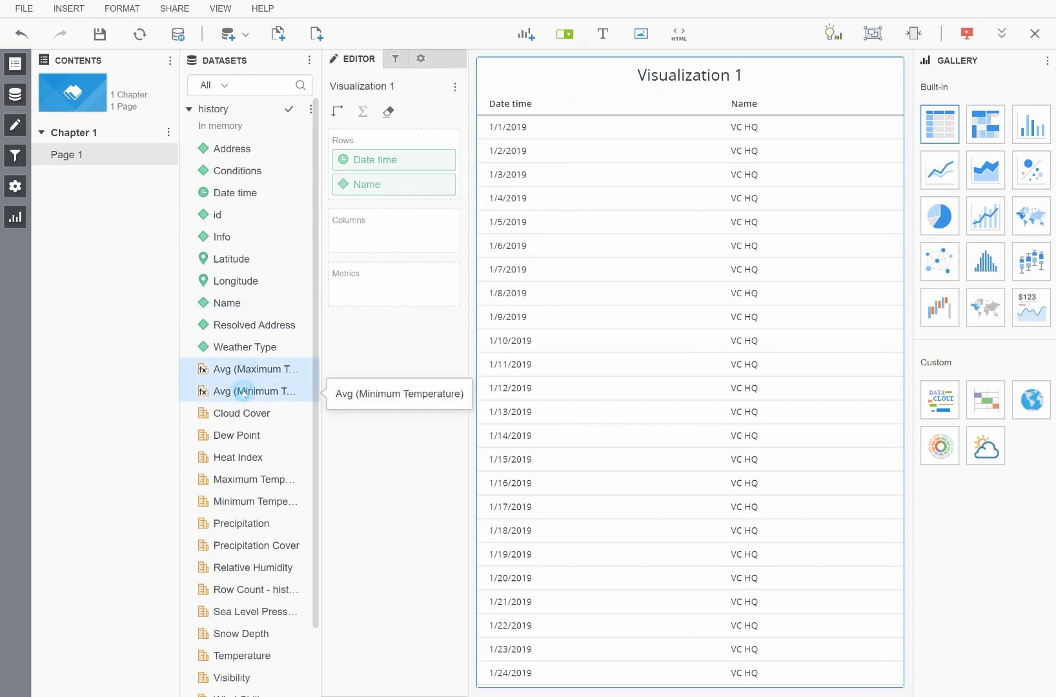
{"action": "left_click_drag", "start_coordinate": [240, 391], "coordinate": [365, 295]}
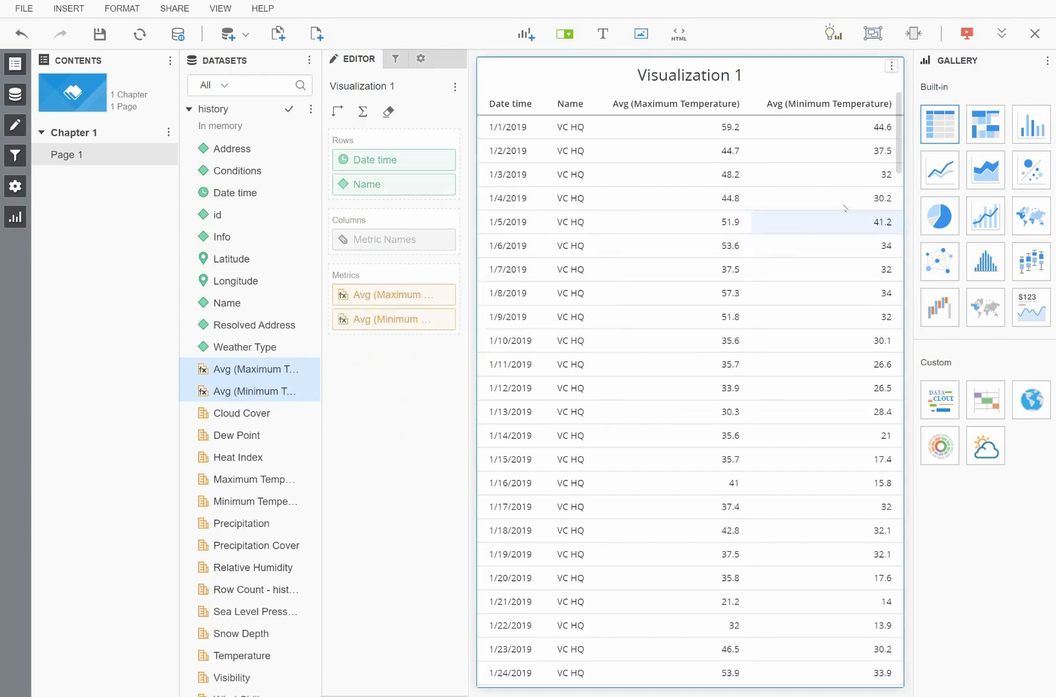
Switch Visualization 1 to a Line Chart and scroll through the 2019 dates.
{"action": "left_click", "coordinate": [944, 172]}
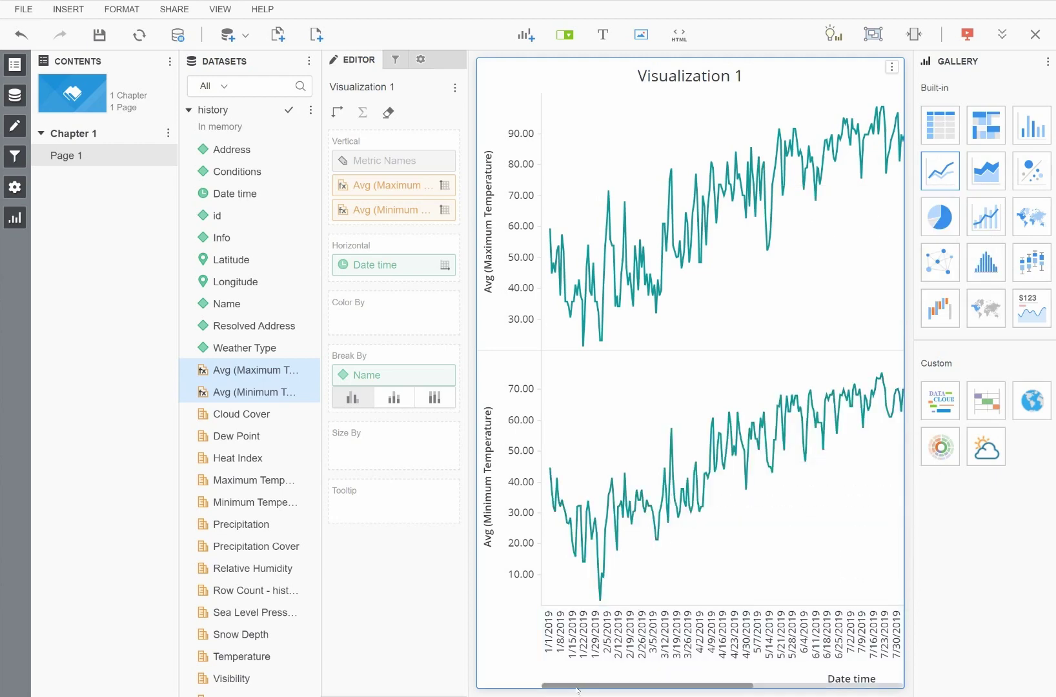
{"action": "left_click_drag", "start_coordinate": [576, 689], "coordinate": [730, 690]}
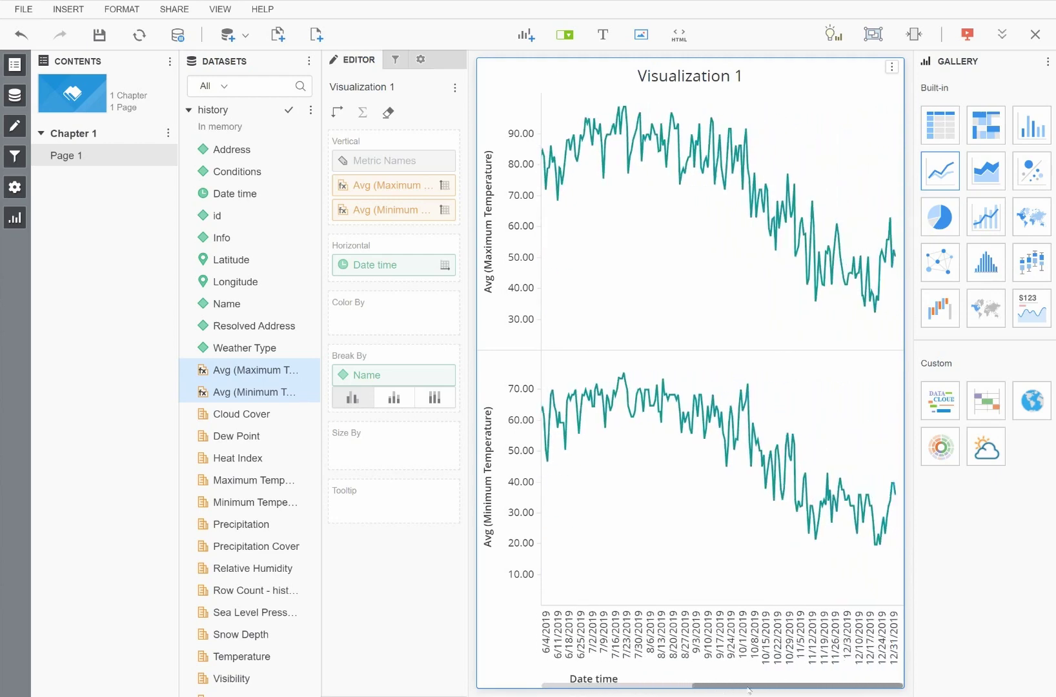
{"action": "left_click_drag", "start_coordinate": [749, 689], "coordinate": [599, 685]}
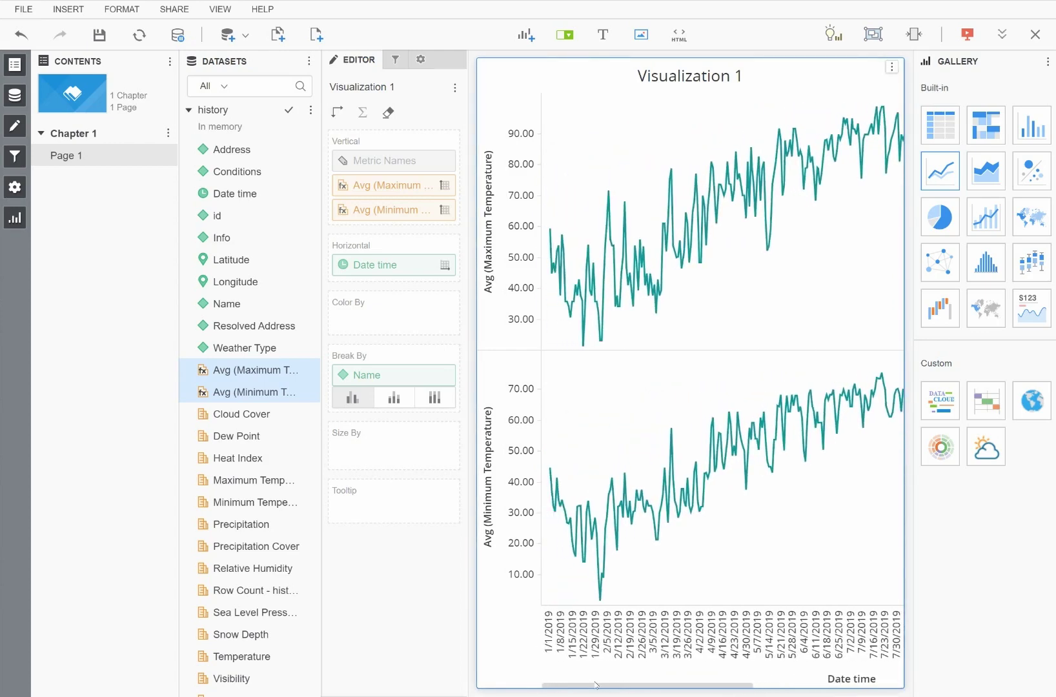